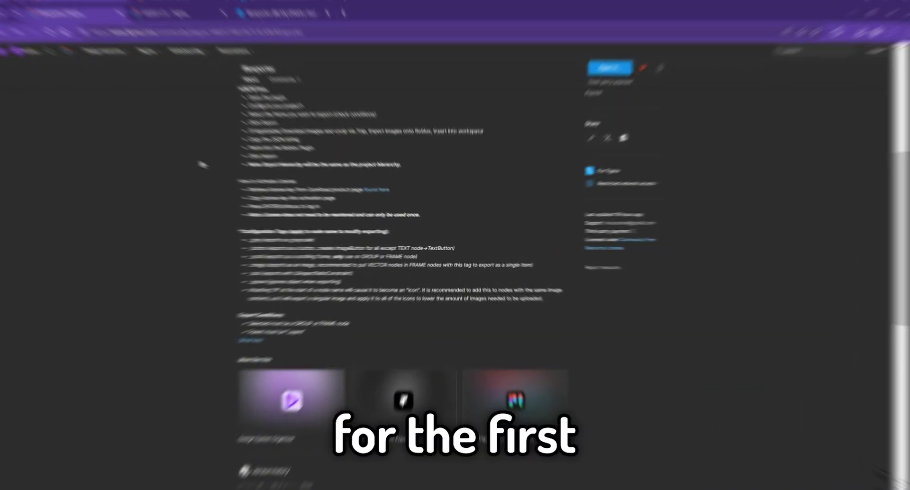
Highlight the Configuration Tags list and the # icon prefix note to review them
drag(242, 240, 331, 280)
click(329, 279)
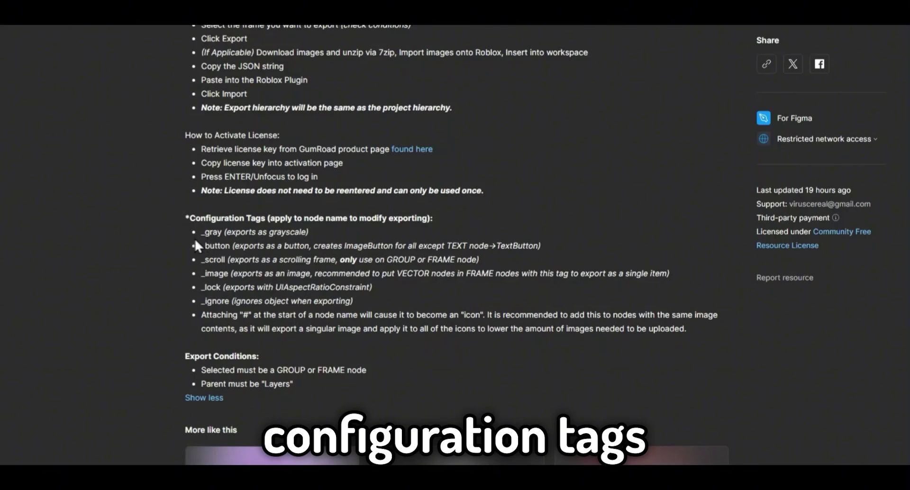
drag(201, 233, 587, 359)
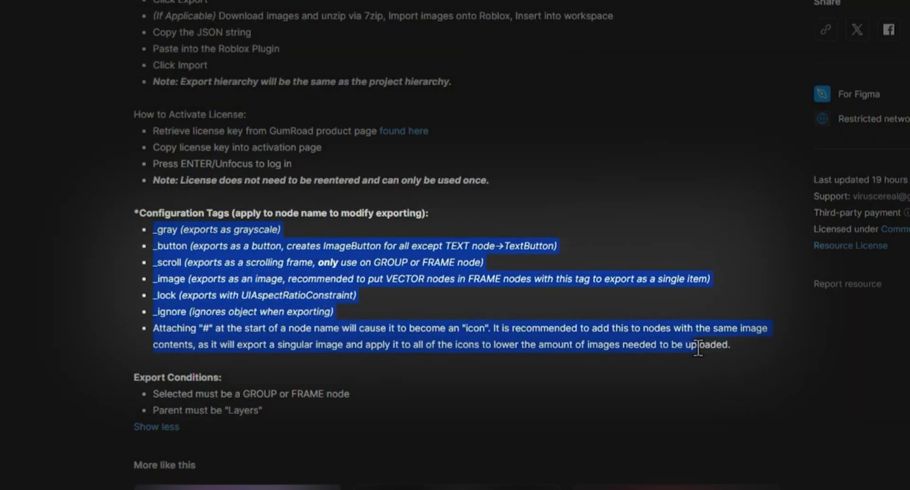
drag(698, 347, 754, 351)
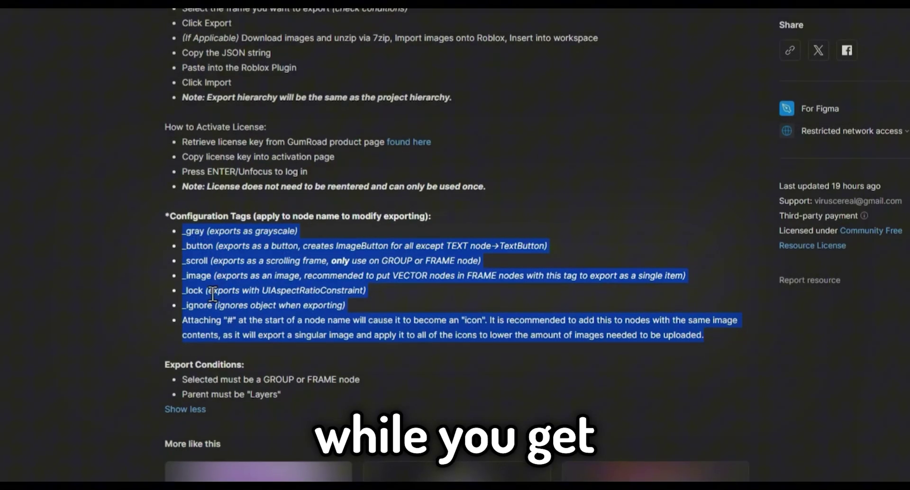
drag(179, 325, 198, 322)
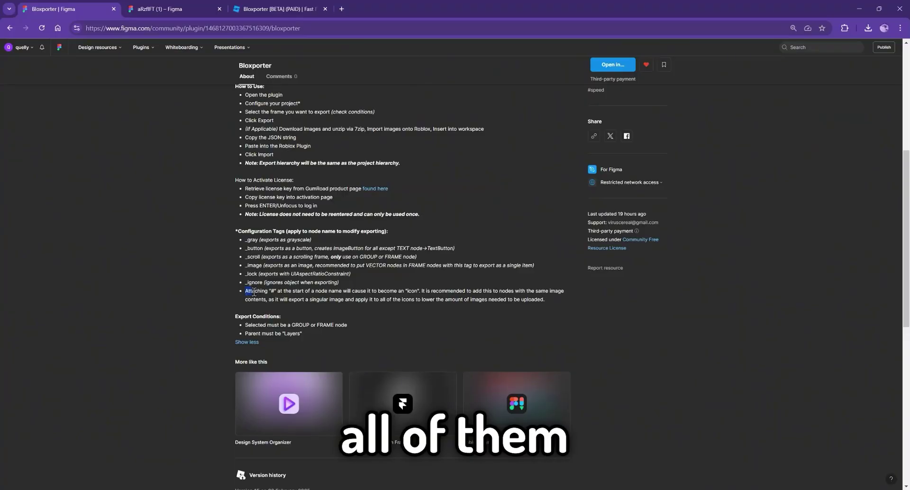
drag(253, 292, 556, 300)
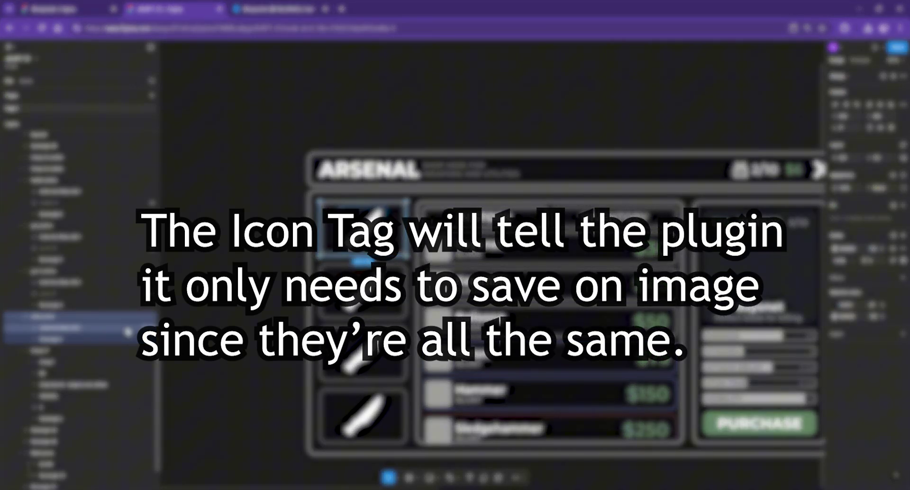
Rename the first knife image to #Knife Flat White 256 1 to tag it as an icon
click(56, 335)
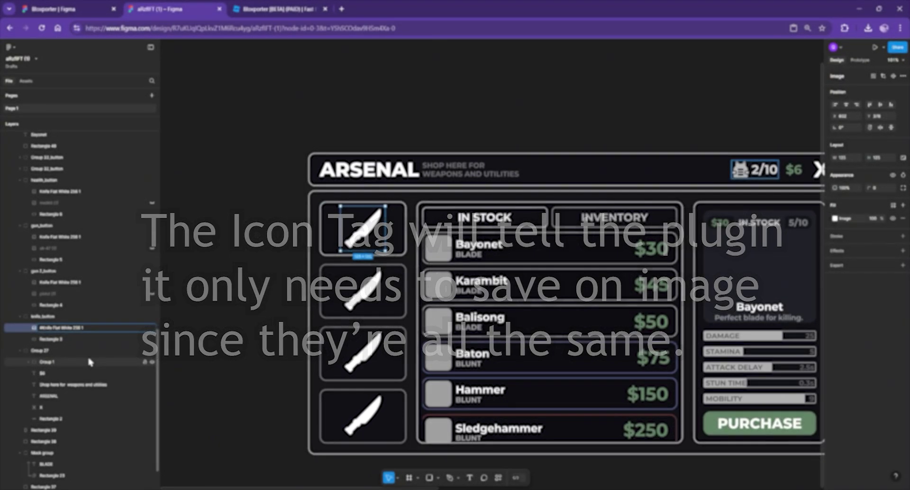
double_click(363, 301)
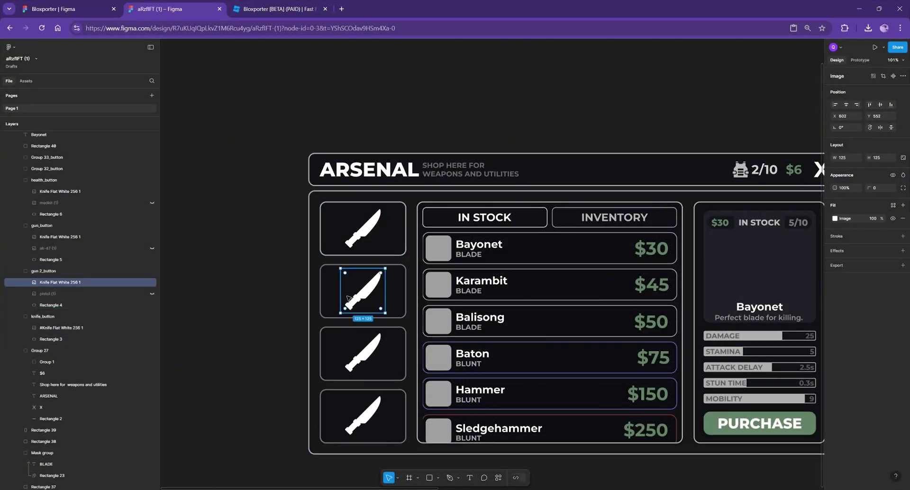
double_click(41, 286)
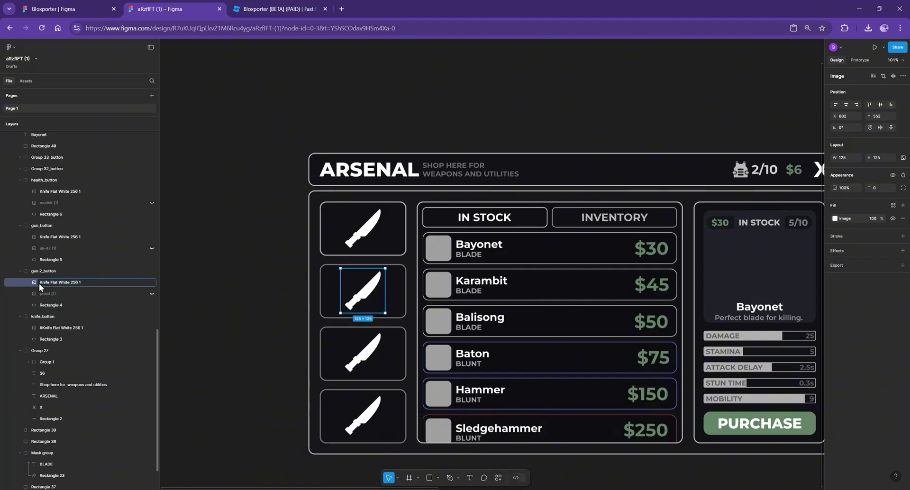
text(#)
key(Return)
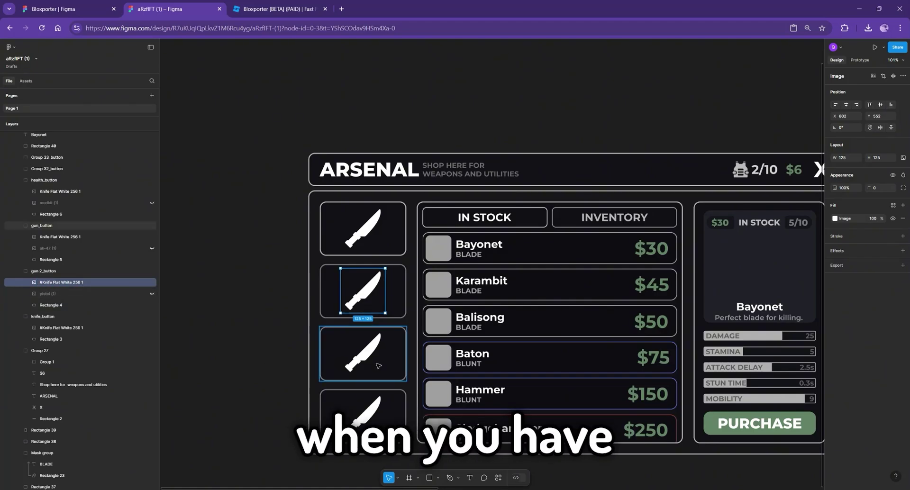
Add the # icon prefix to the knife image inside gun_button
click(28, 237)
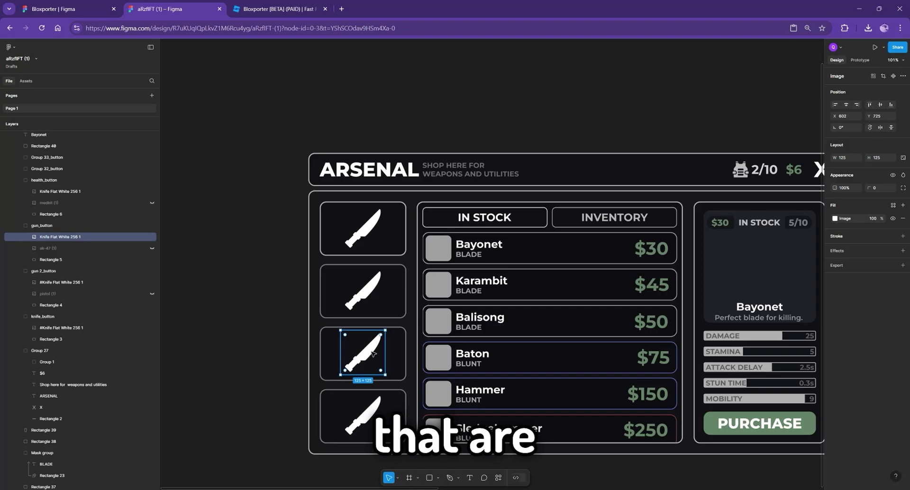
double_click(44, 239)
text(#)
key(Return)
Select the knife image inside health_button and begin renaming the scrolling frame layer
click(353, 418)
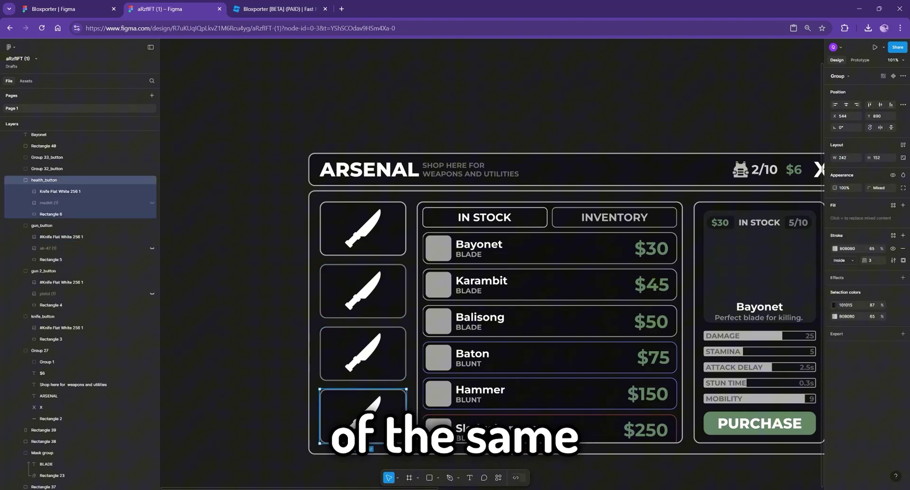
double_click(360, 413)
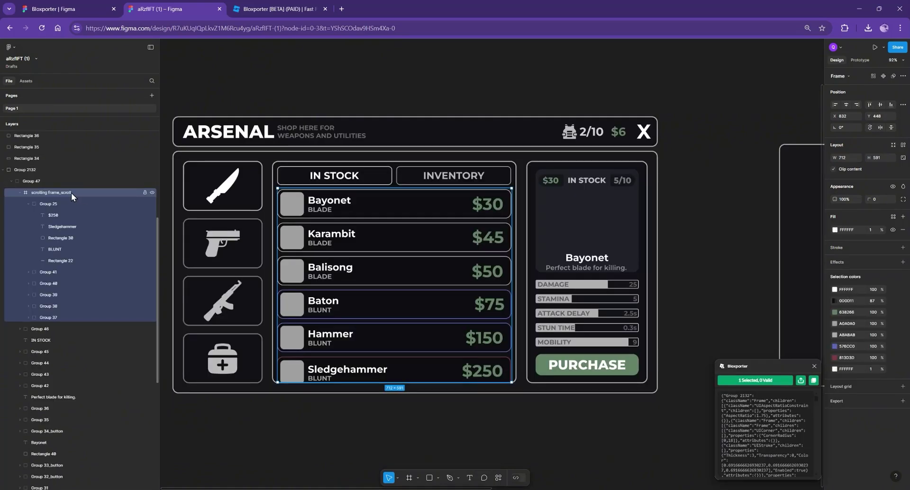
double_click(71, 192)
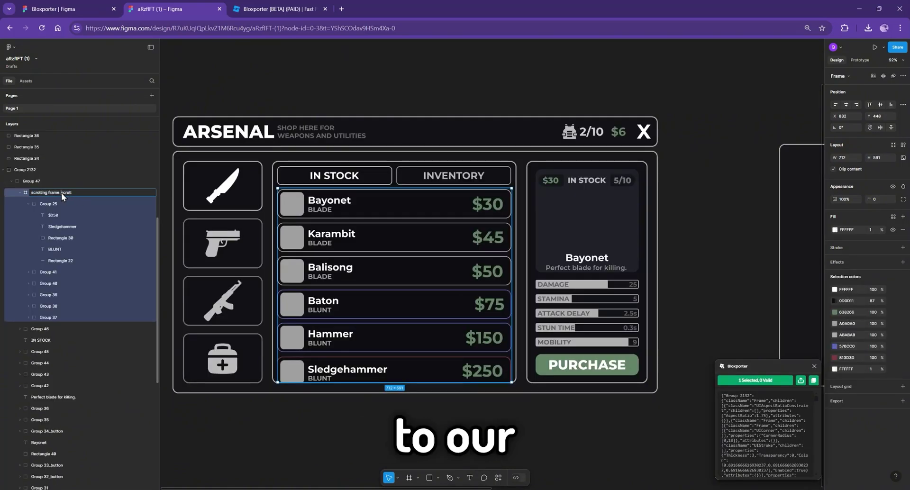
Rename the rifle and pistol groups to gun_button and gun 2_button
click(227, 221)
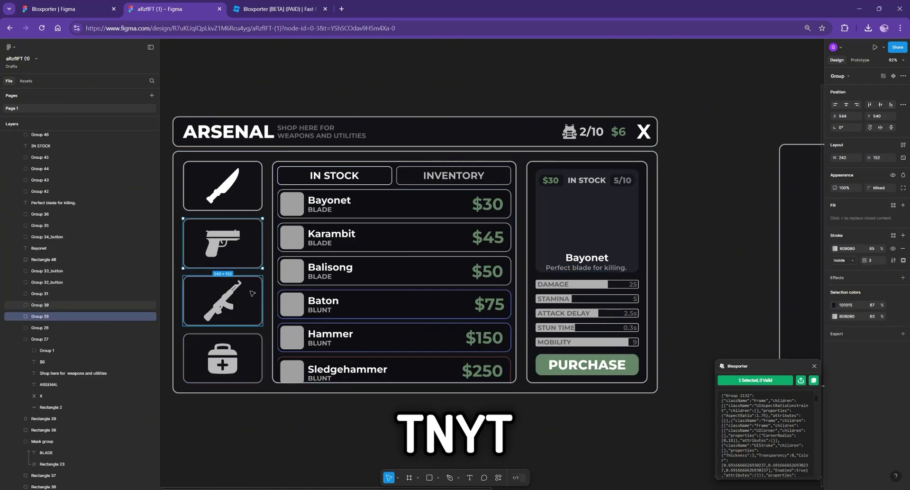
click(33, 304)
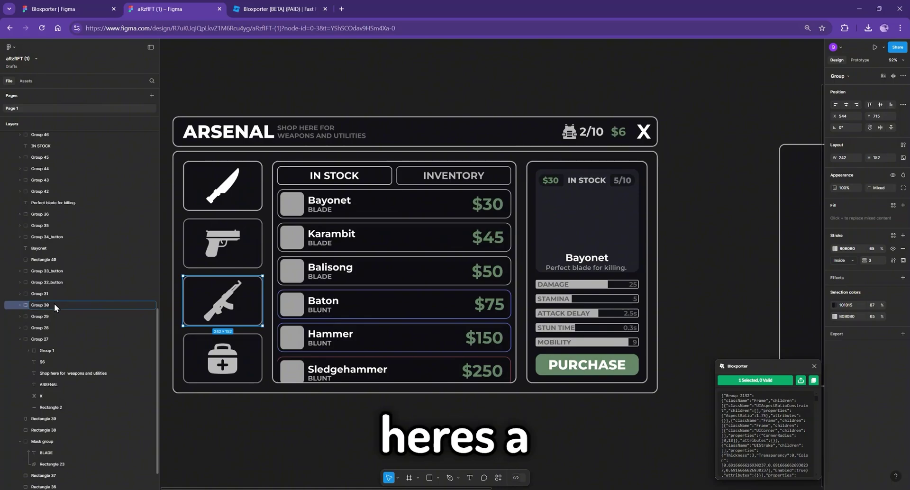
text(gun_button)
key(Return)
click(86, 316)
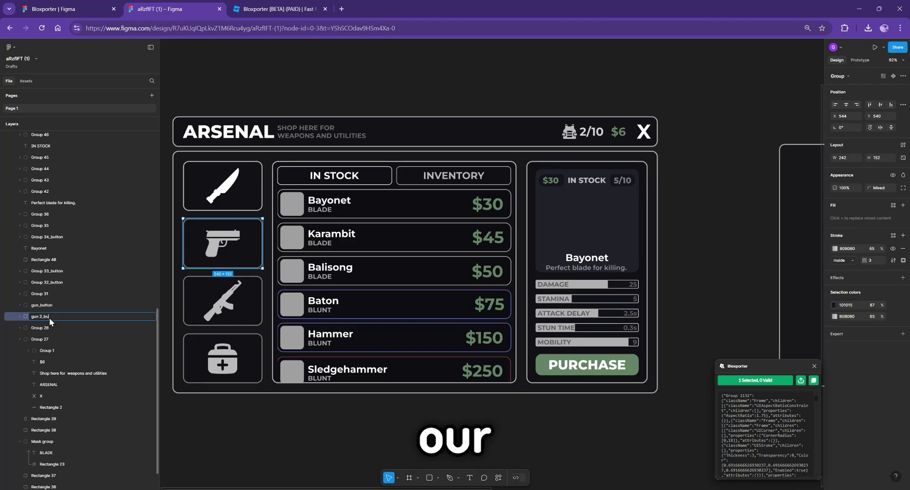
text(_button)
key(Return)
Rename Group 28 to knife_button and select the health kit button group
click(47, 328)
double_click(46, 331)
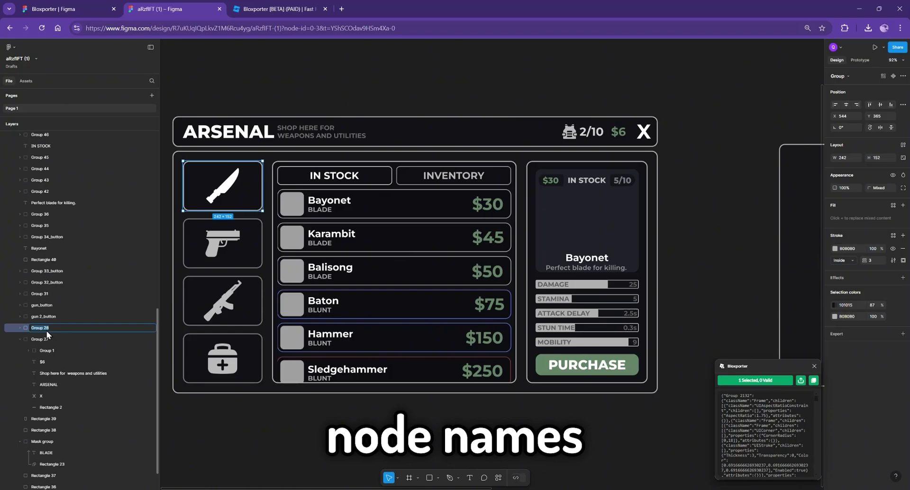
text(knife_)
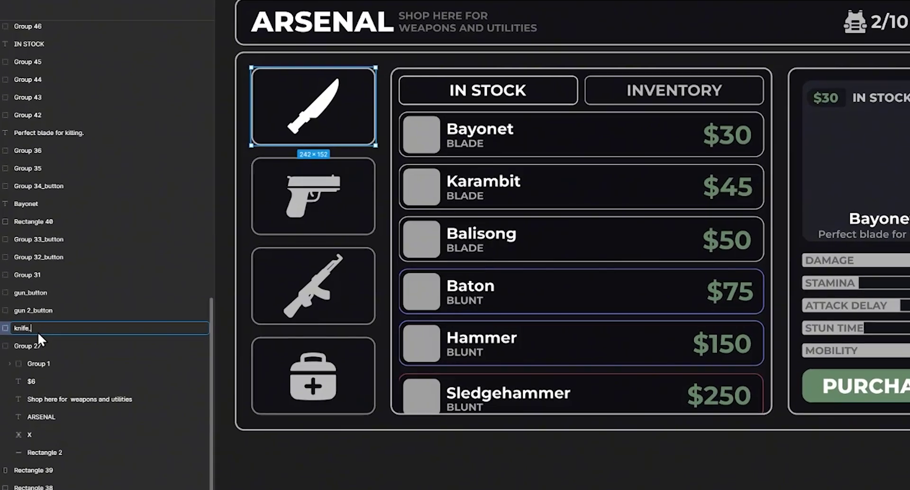
text(button)
key(Return)
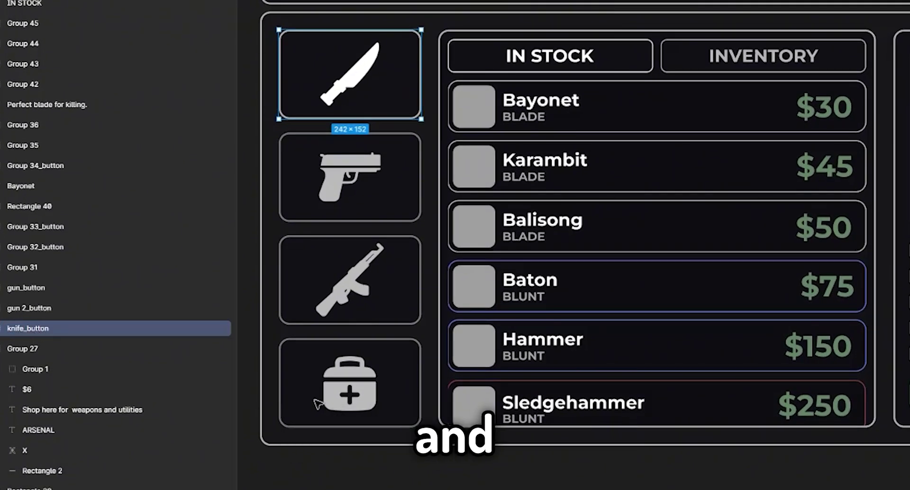
click(28, 267)
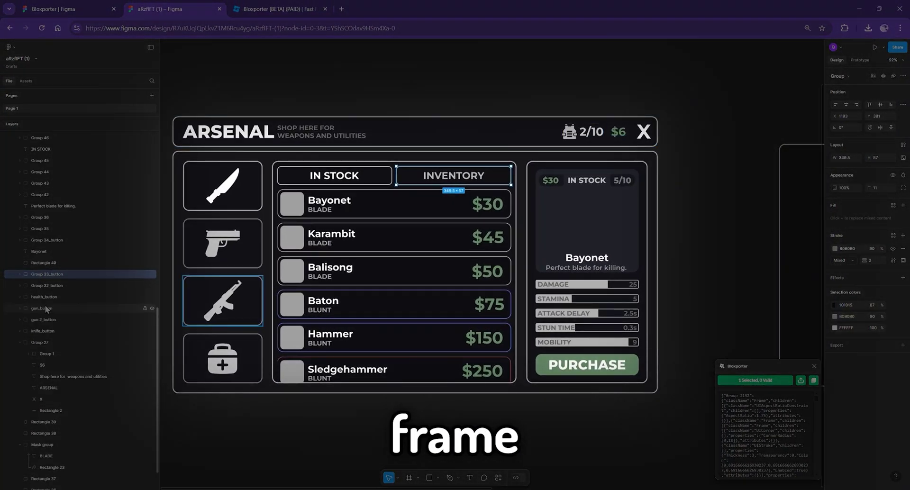
Select Group 2132, centre the Bloxporter window, and scroll through its JSON output
scroll(71, 315, up, 3)
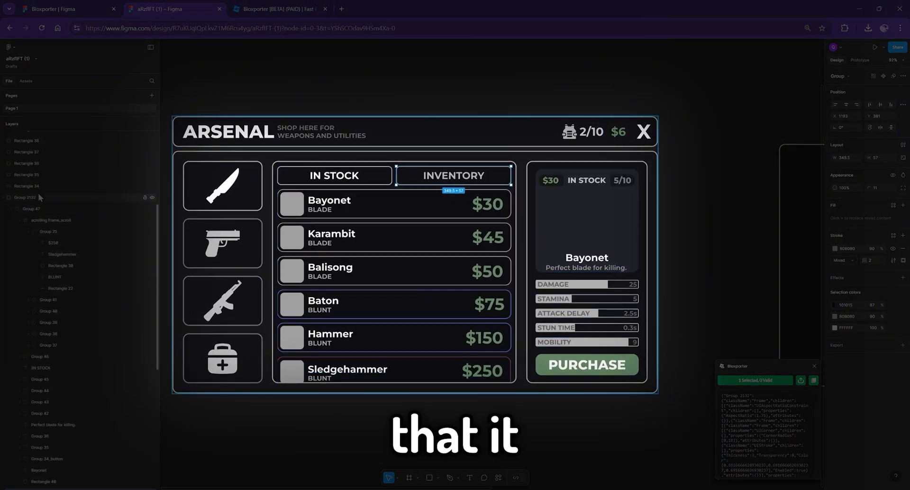
click(37, 197)
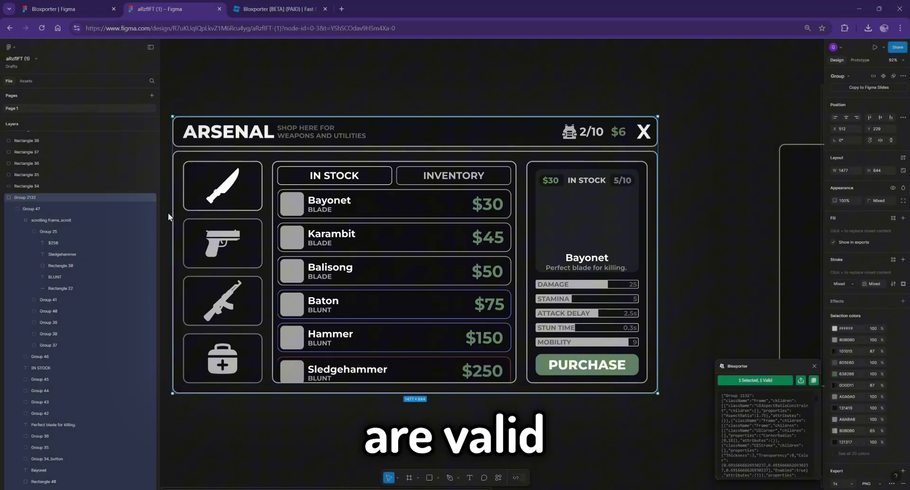
drag(776, 365, 462, 317)
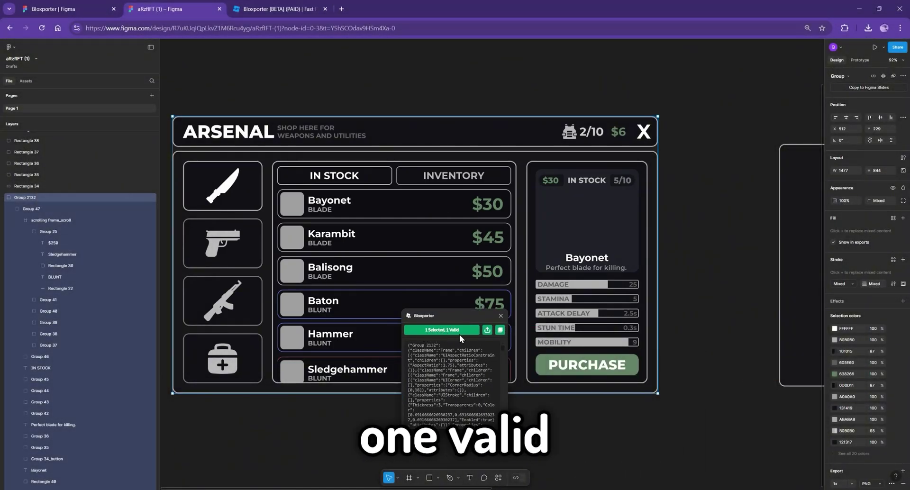
scroll(474, 363, down, 5)
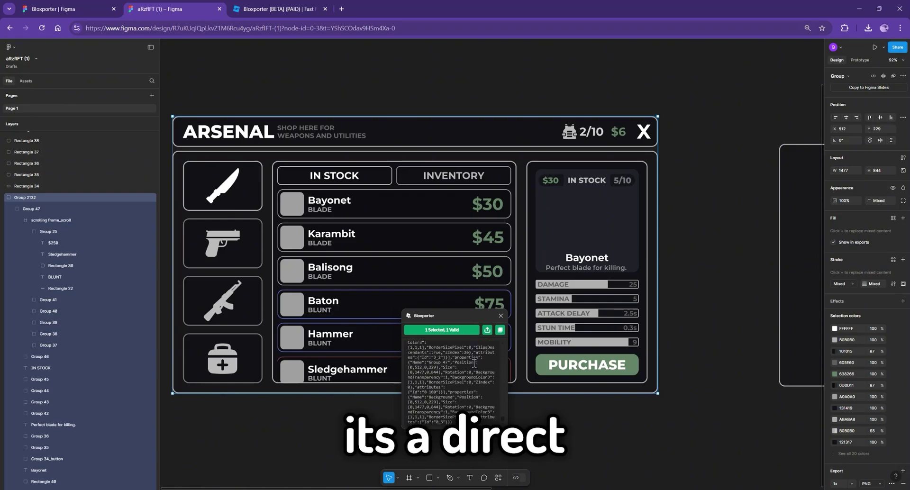
scroll(476, 350, up, 5)
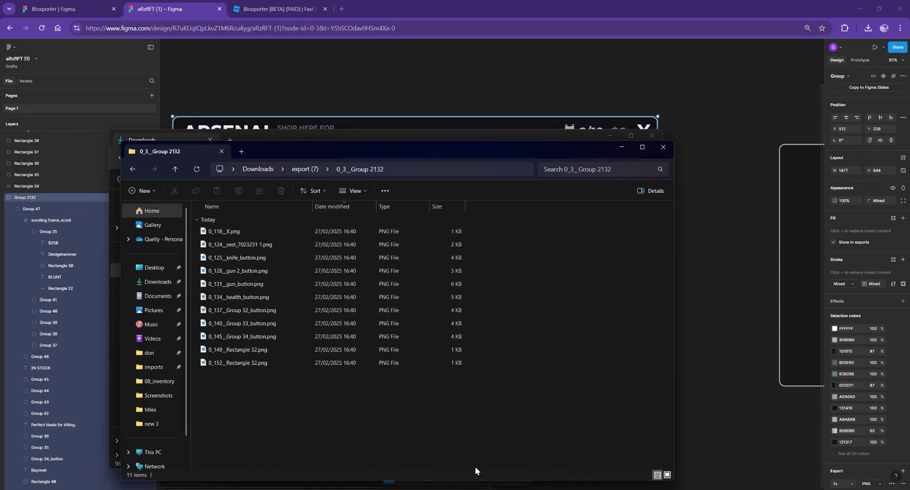
Close the exported images and Downloads windows, review the Bloxporter export, and choose Save to Roblox
click(618, 146)
click(610, 136)
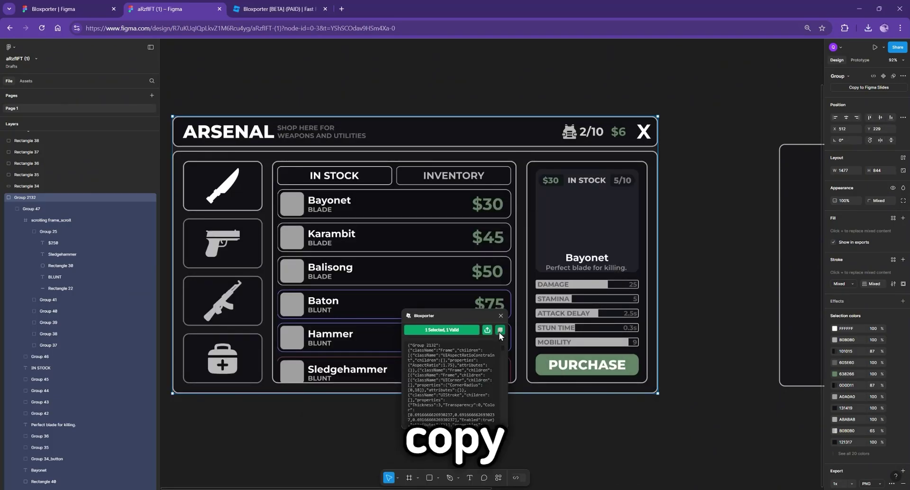
scroll(481, 375, down, 5)
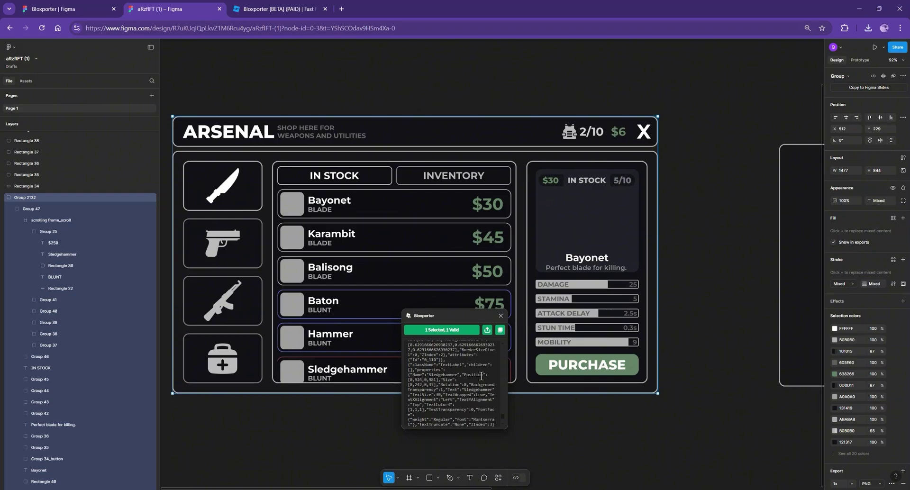
scroll(481, 376, up, 10)
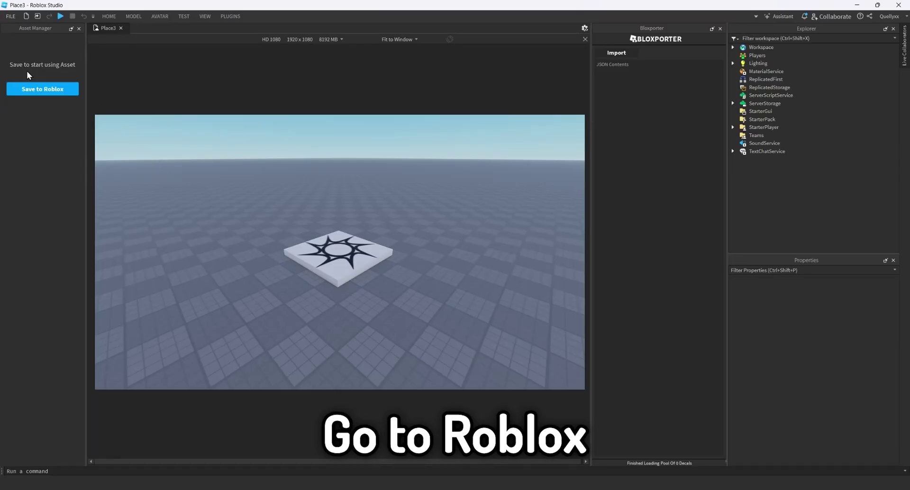
click(38, 89)
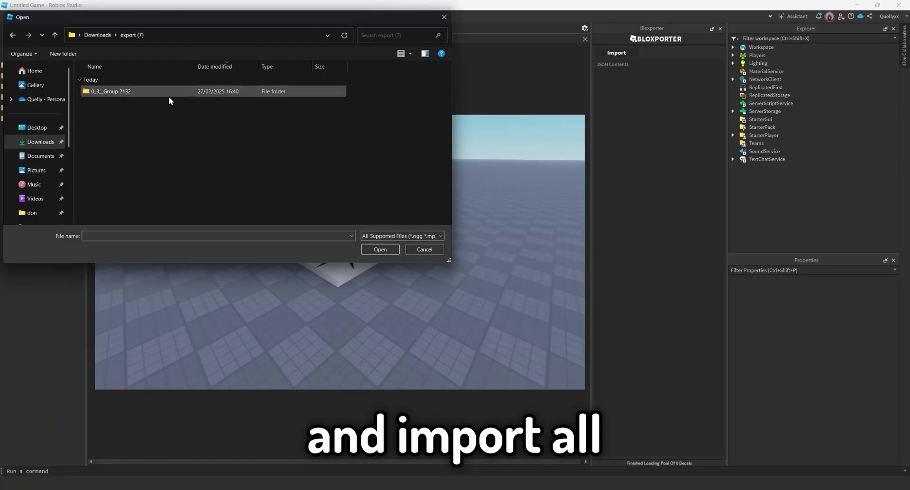
Bulk-import all 11 PNGs from the unzipped export folder into the Asset Manager
double_click(166, 95)
click(137, 93)
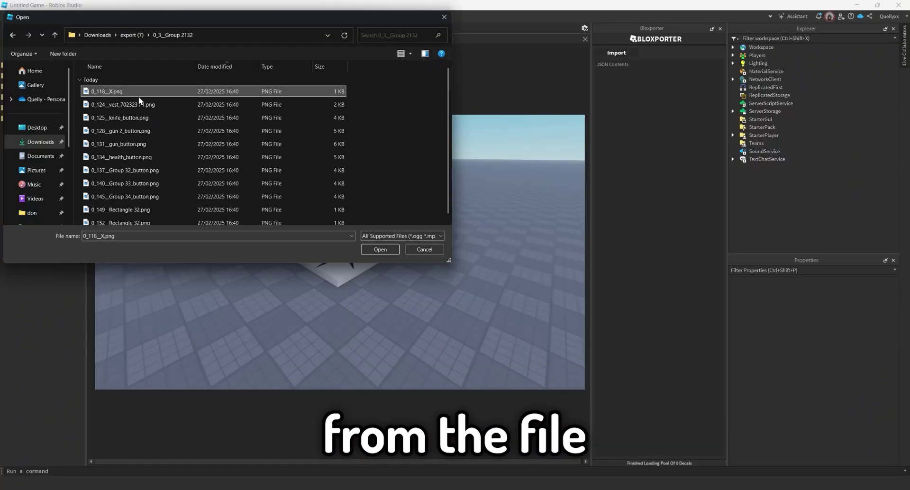
shift+click(175, 219)
click(380, 249)
Insert all eleven uploaded images into the workspace as decals
click(36, 77)
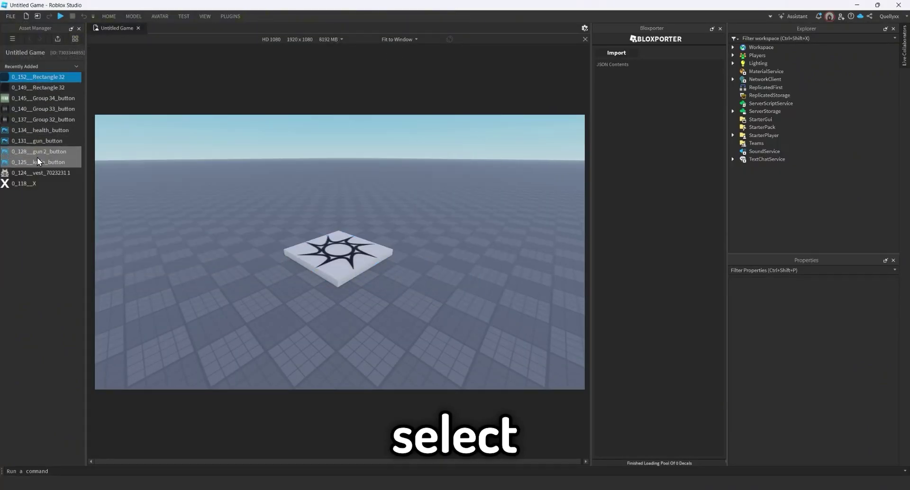
shift+click(38, 184)
right_click(60, 156)
click(60, 155)
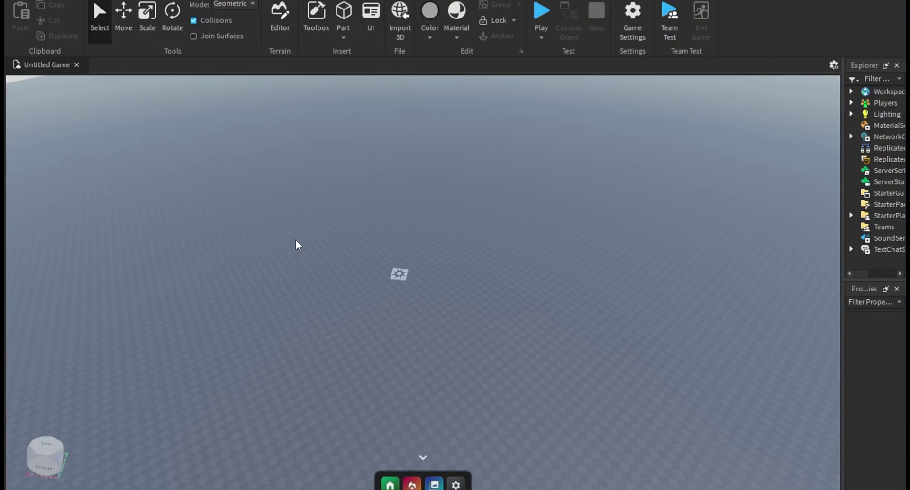
Turn on device emulation from the Test tab and choose HD 1080 (1920x1080)
click(293, 0)
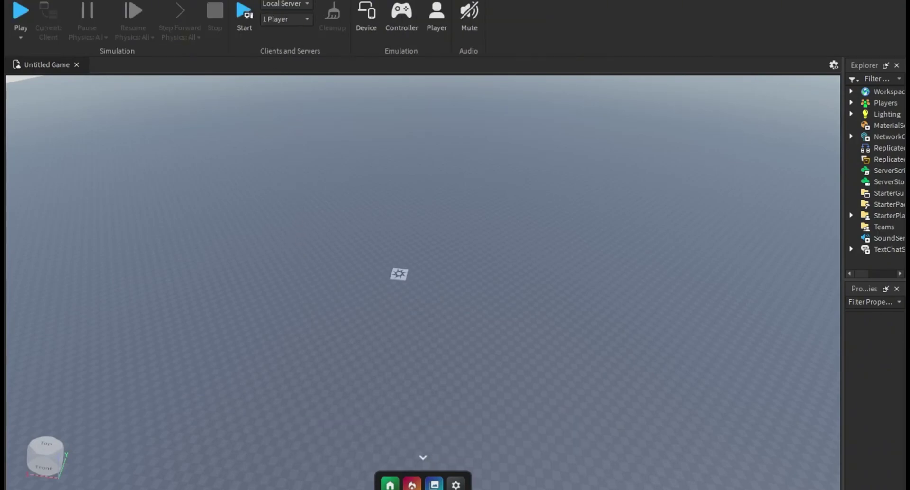
click(365, 18)
click(376, 79)
scroll(374, 98, down, 4)
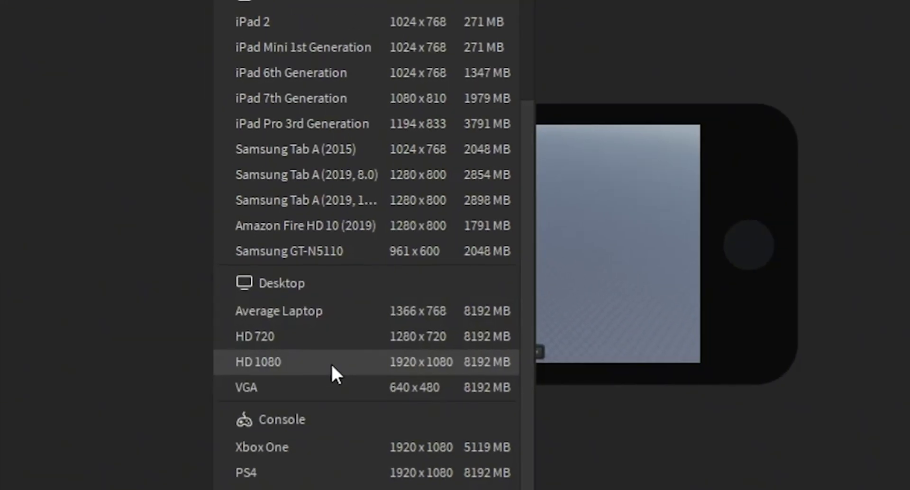
click(334, 362)
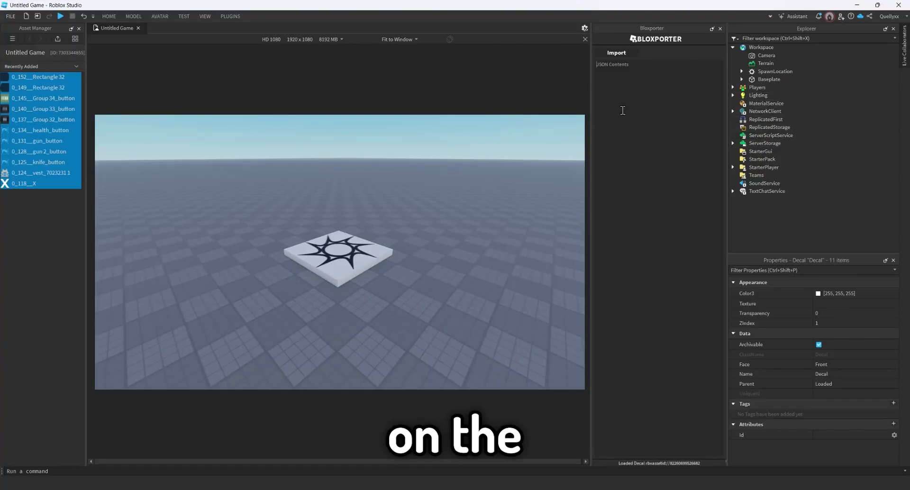
Paste the JSON into Bloxporter, import Group 2132, and select its Background frame
key(ctrl+v)
click(616, 53)
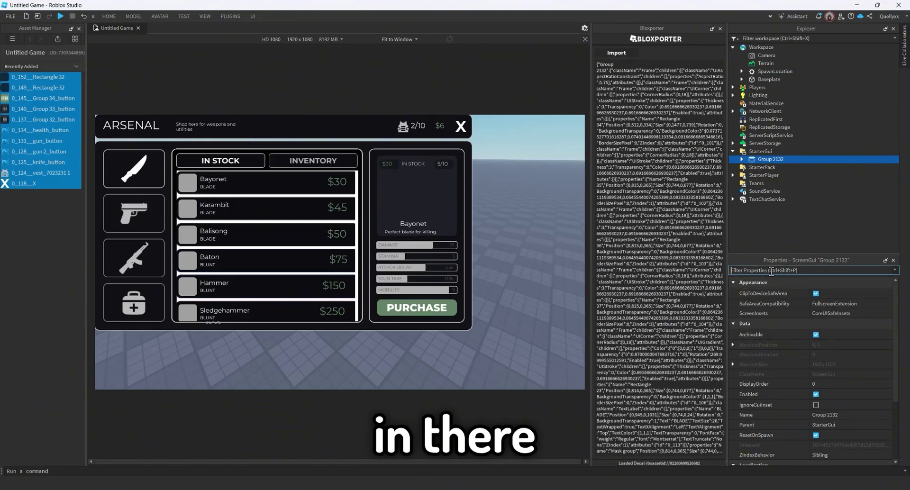
click(743, 159)
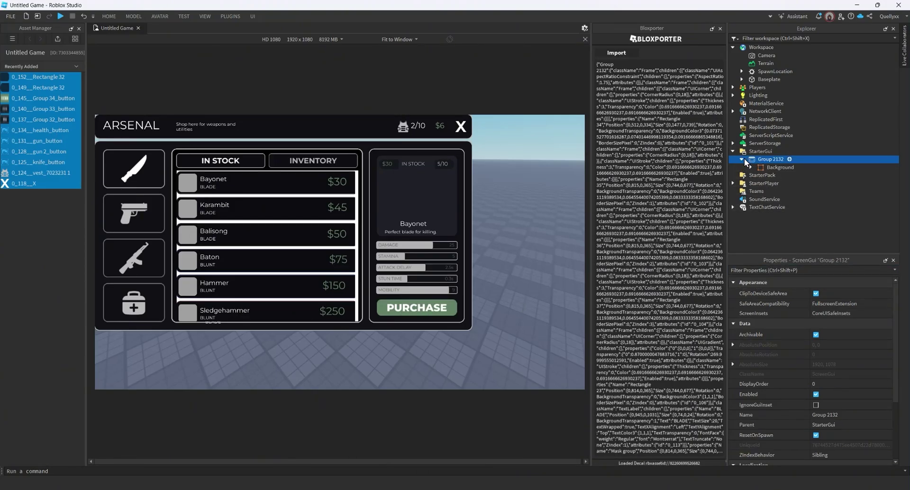
click(777, 167)
Set Background's Position to {0.5,0},{0.5,0} and AnchorPoint to 0.5,0.5
click(754, 270)
text(po)
click(826, 310)
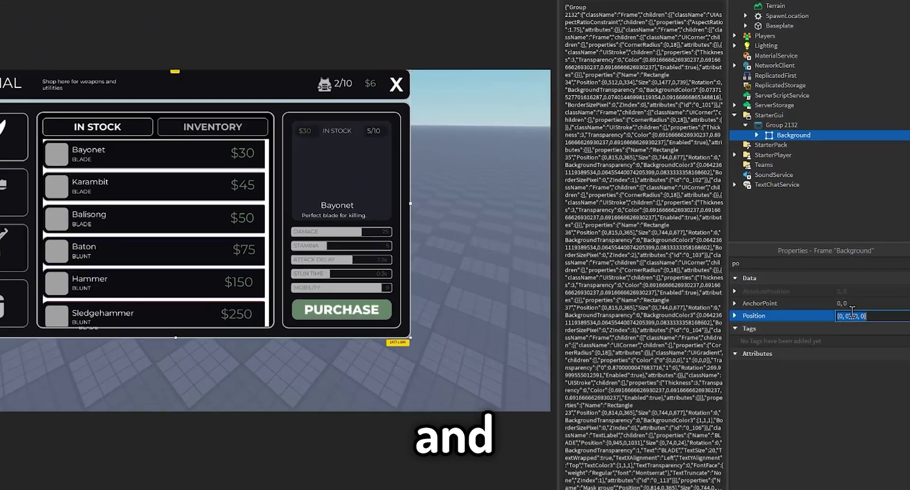
text(0.5,0,0.5,0)
key(Return)
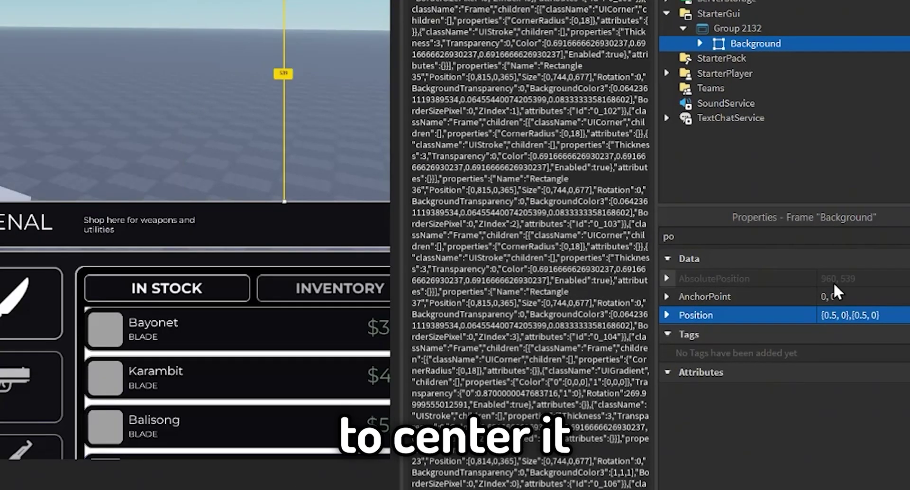
click(836, 296)
text(0.5,0.5)
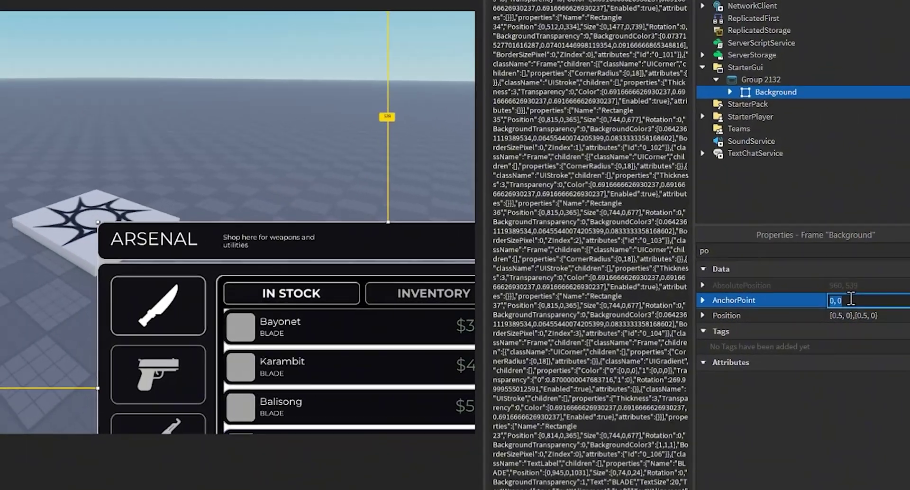
key(Return)
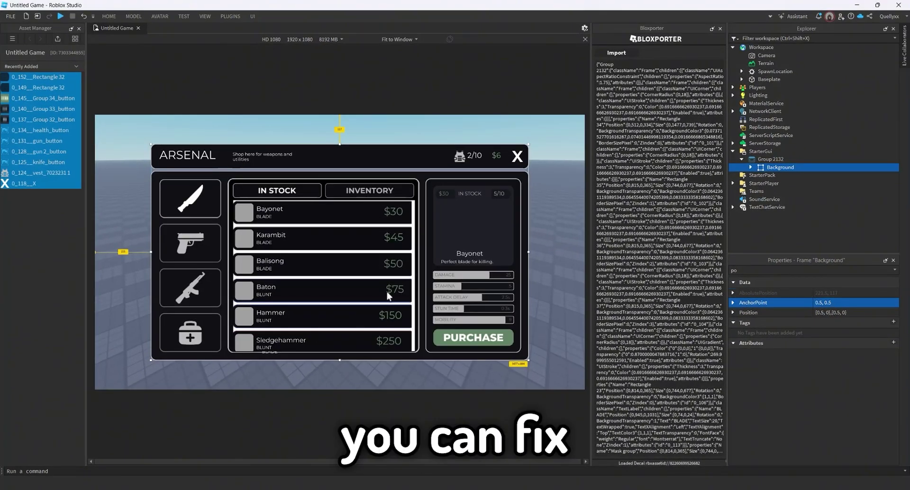
Select the divider below Balisong and then the PURCHASE button group
scroll(385, 284, down, 2)
click(335, 274)
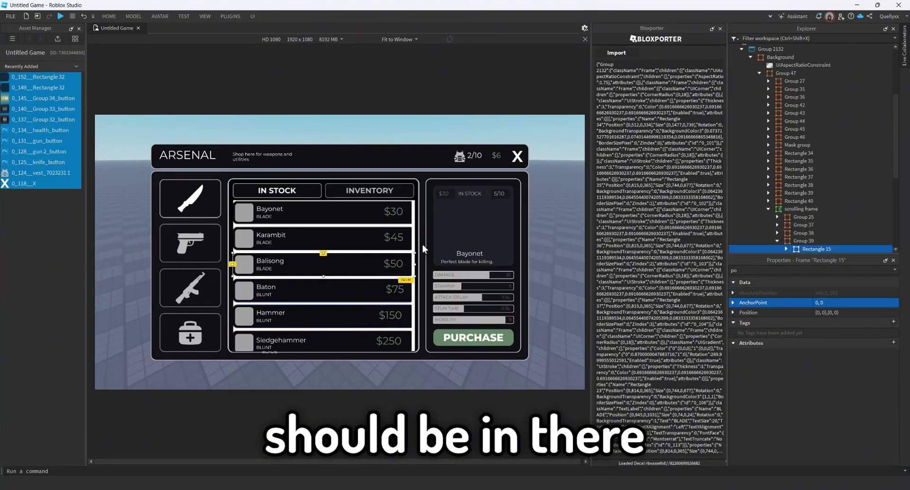
click(801, 208)
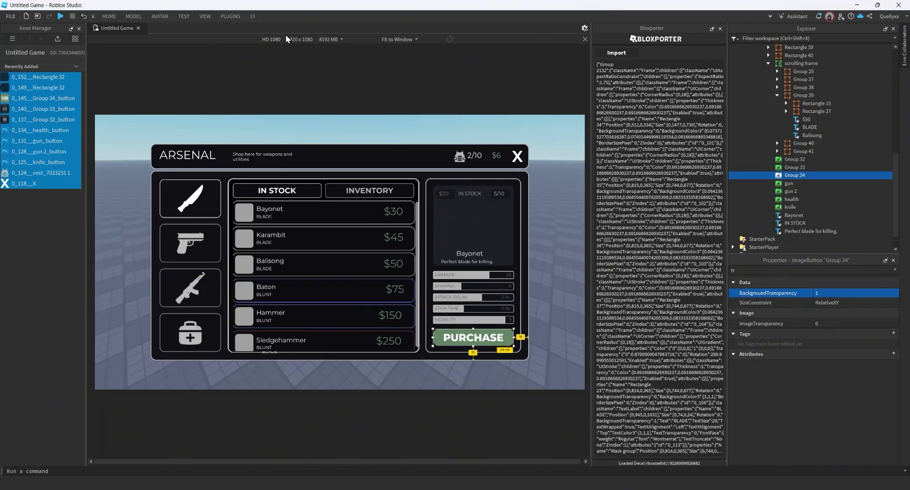
Preview the shop on an emulated iPhone 4S, then return to HD 1080
click(325, 41)
click(309, 63)
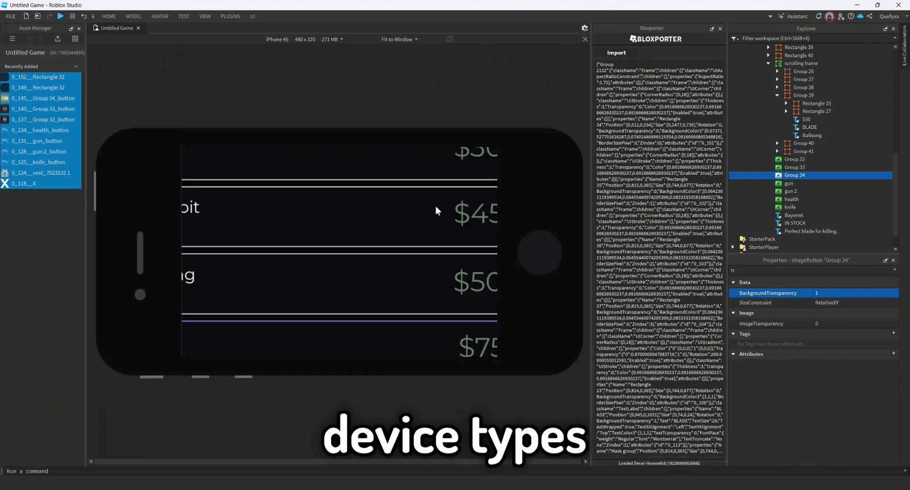
scroll(283, 42, down, 3)
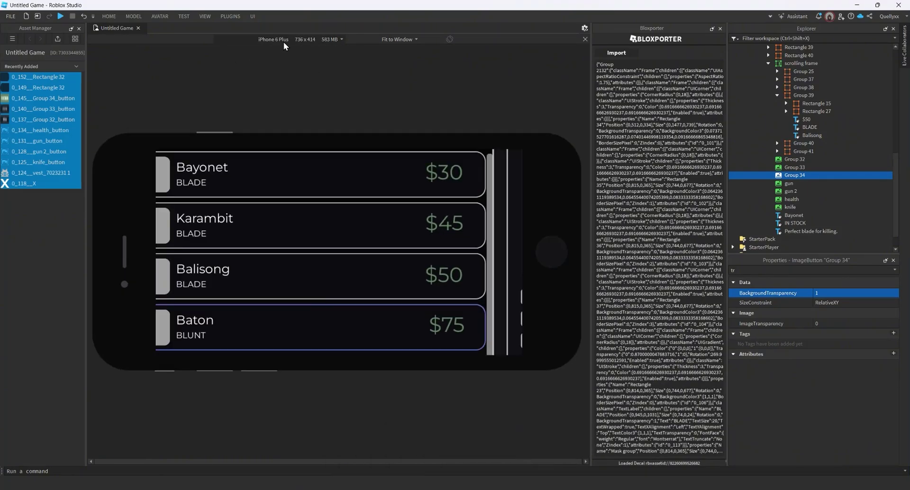
scroll(283, 42, down, 6)
click(284, 42)
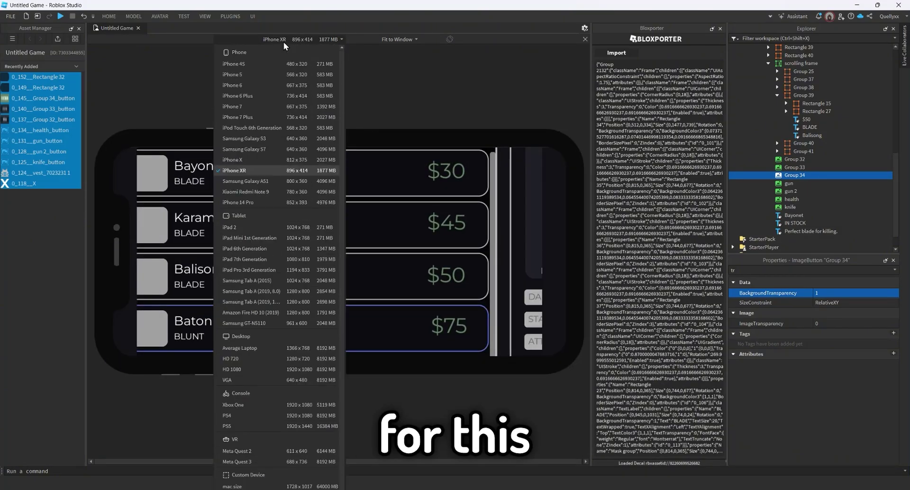
click(247, 369)
In SpeedPortPro, include all GUI descendants of Group 2132 and apply Lazy Scale
click(230, 16)
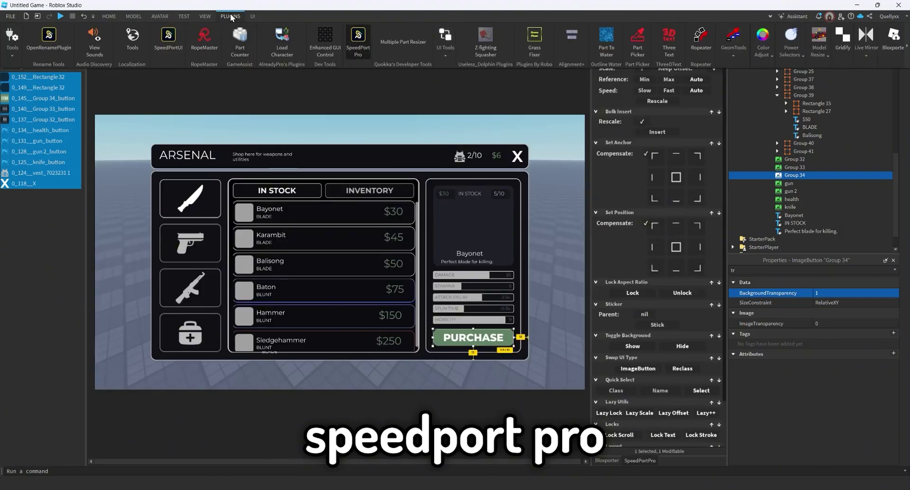
click(230, 16)
scroll(814, 144, up, 10)
click(770, 130)
click(653, 49)
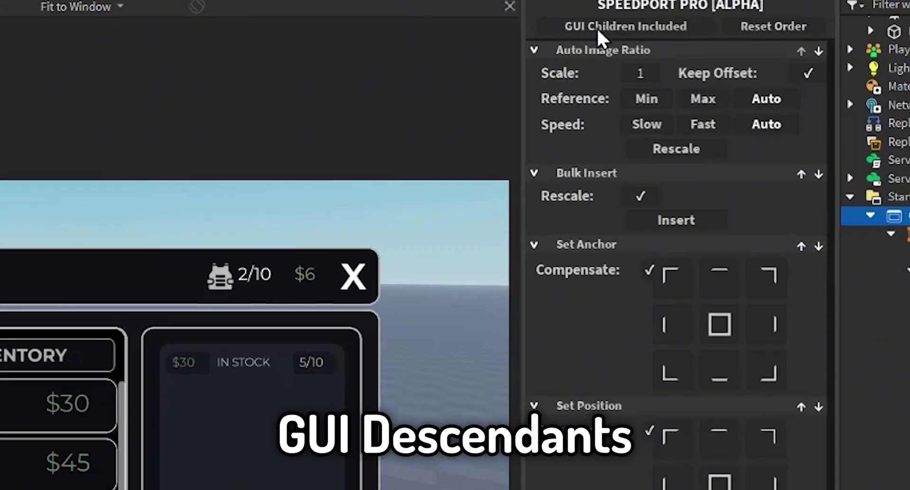
click(654, 43)
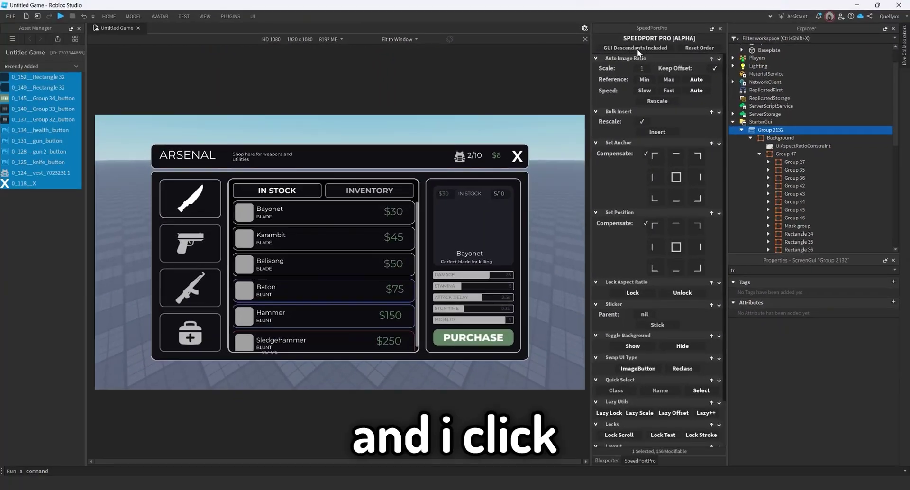
click(639, 413)
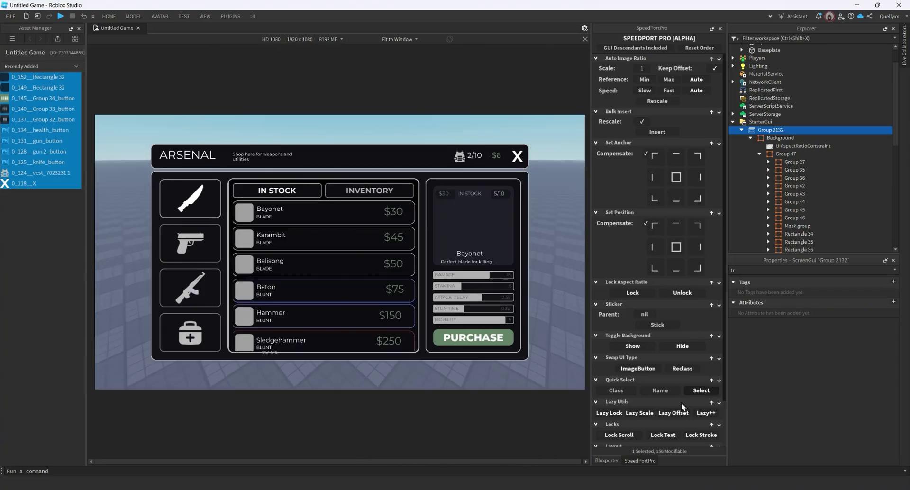
Apply another SpeedPortPro scaling fix and switch emulation back to HD 1080
click(662, 434)
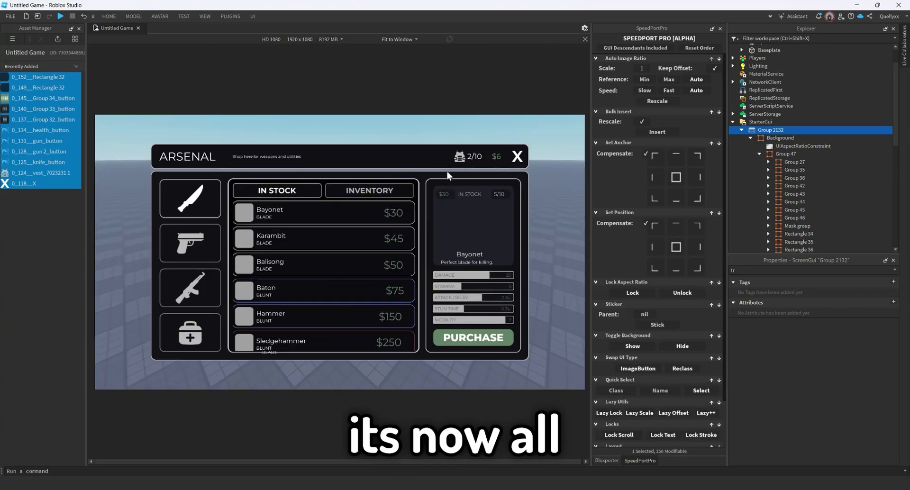
scroll(307, 40, down, 1)
scroll(307, 40, down, 3)
scroll(308, 40, up, 3)
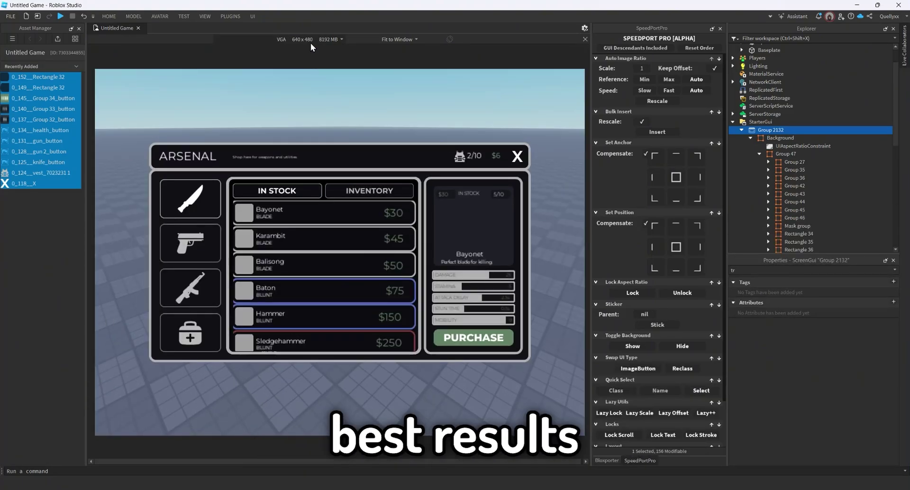
click(310, 41)
click(265, 368)
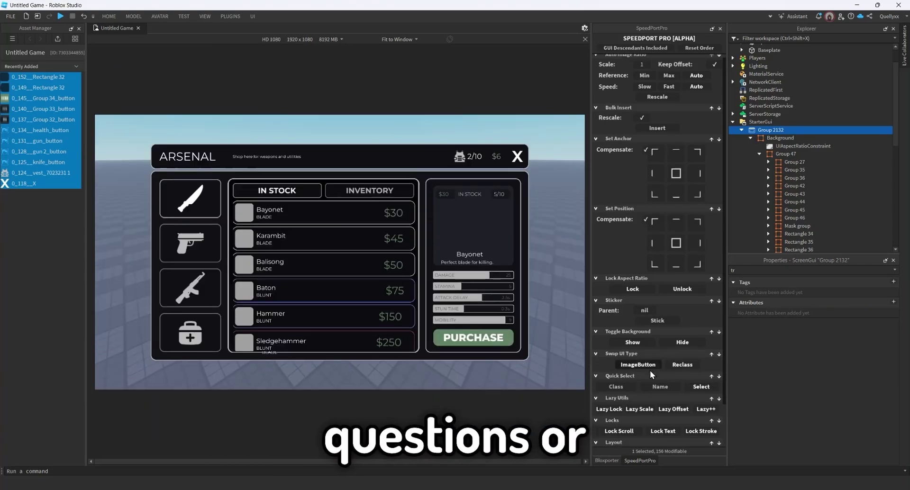
Add the ScaleFix object under StarterGui from the Misc section
scroll(650, 374, down, 2)
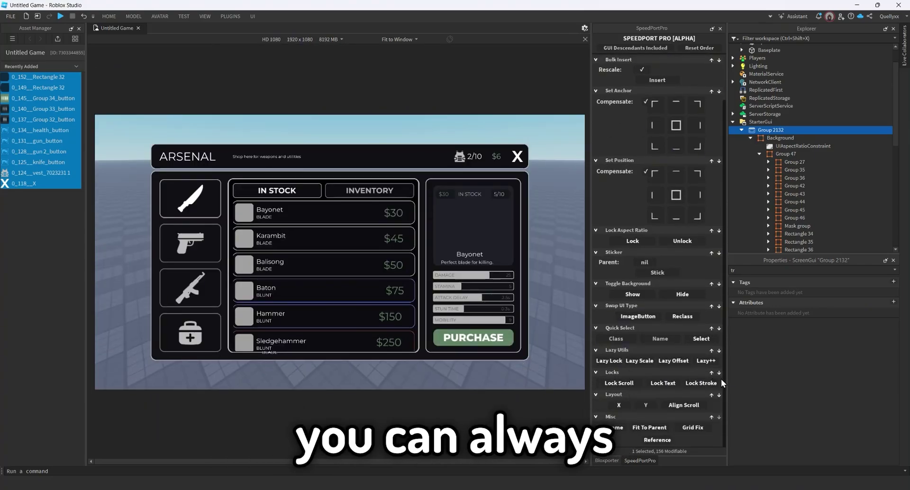
click(697, 383)
scroll(296, 38, up, 2)
scroll(297, 38, up, 2)
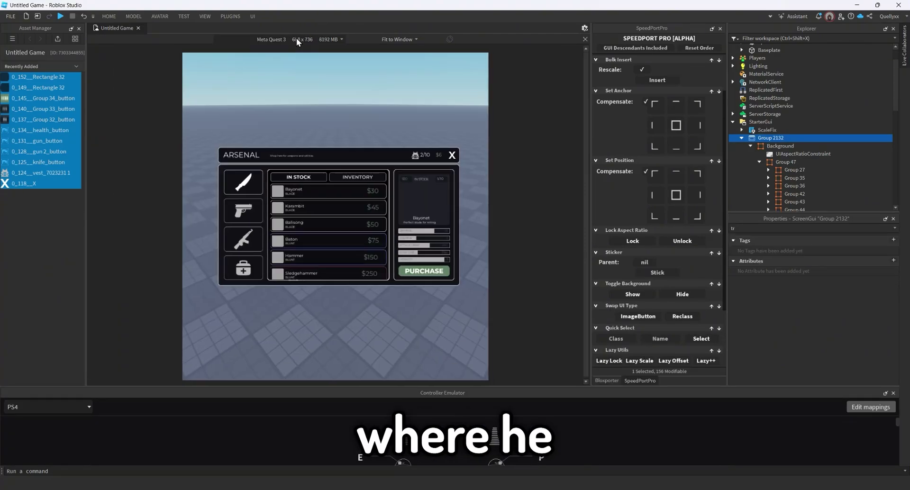
scroll(297, 38, down, 2)
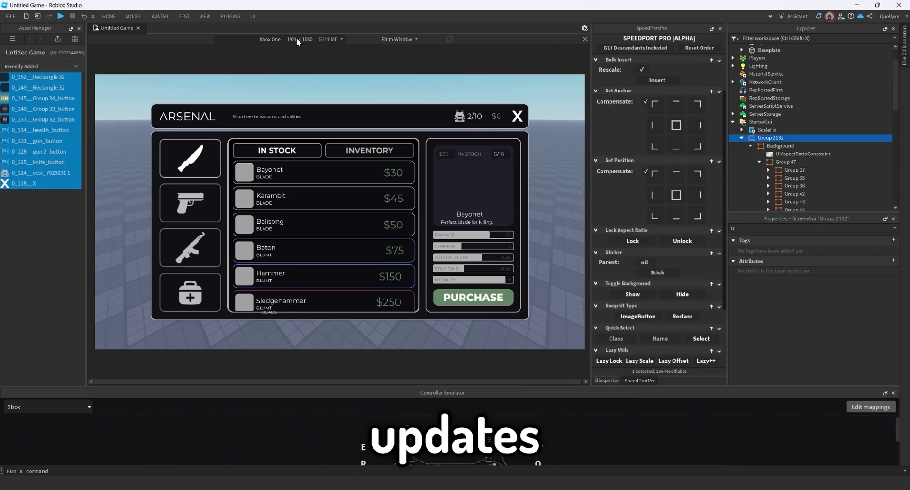